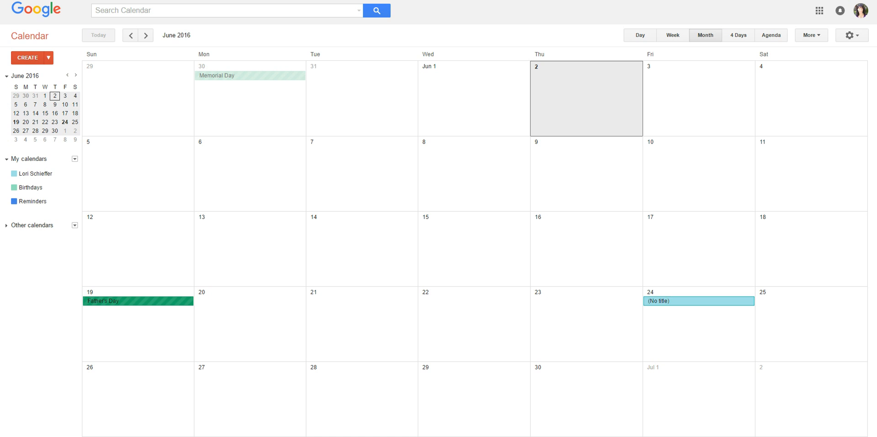
- Create an event titled "Faculty Meeting" on Wednesday, June 8, 2016 and place it in the 7:00am to 8:00am slot
click(465, 180)
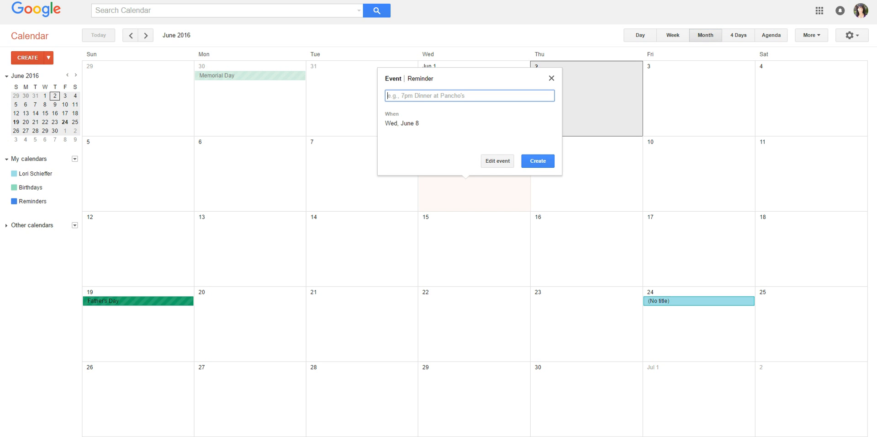
text(Faculty Meeting)
click(498, 161)
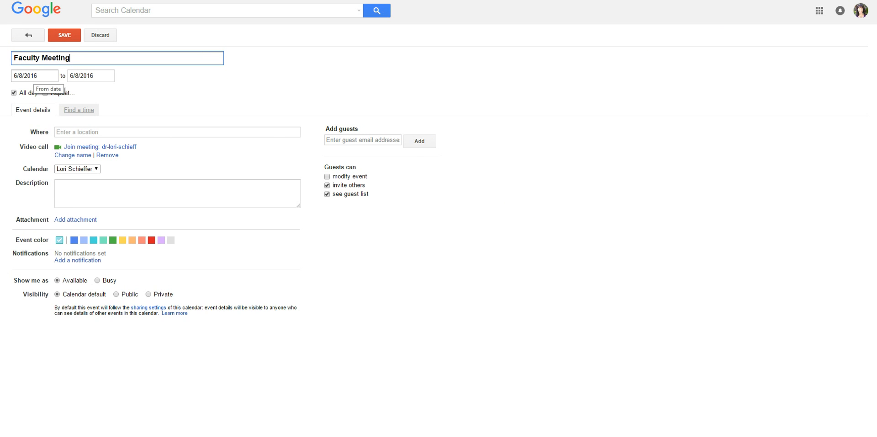
click(79, 109)
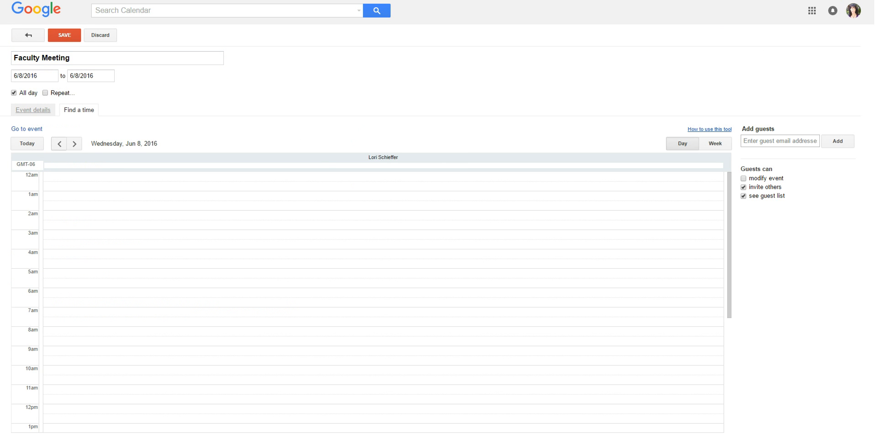
click(293, 312)
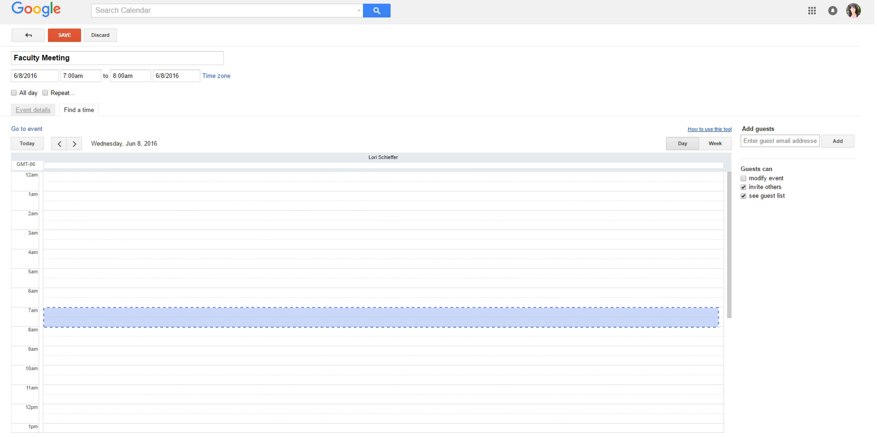
- Make the Faculty Meeting repeat weekly every 2 weeks on Wednesday, ending after 20 occurrences
click(46, 93)
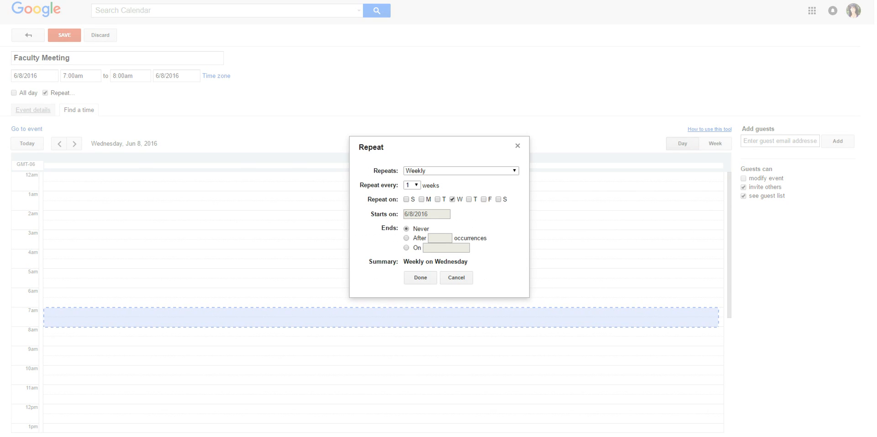
click(411, 184)
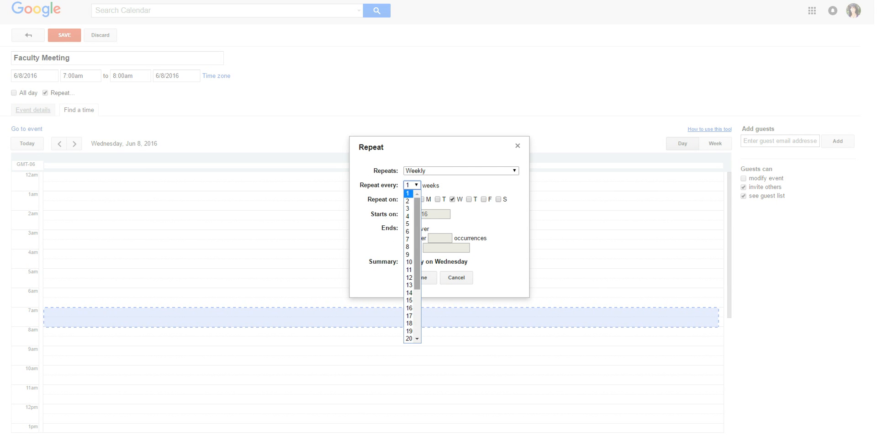
click(407, 201)
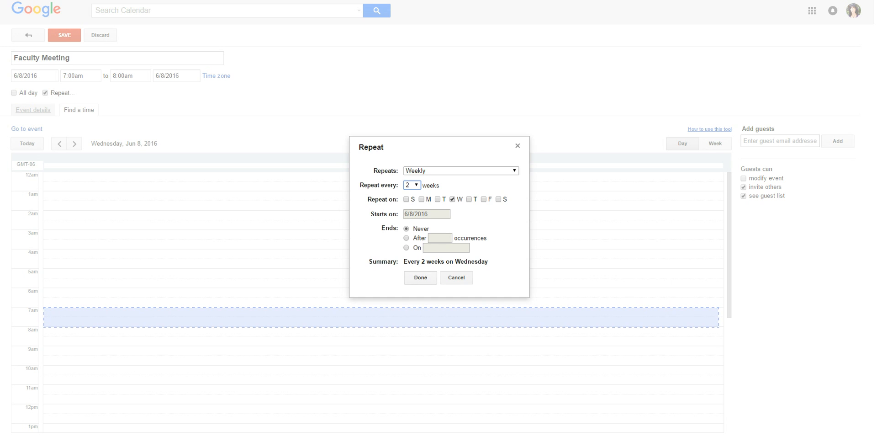
click(406, 238)
key(Tab)
text(20)
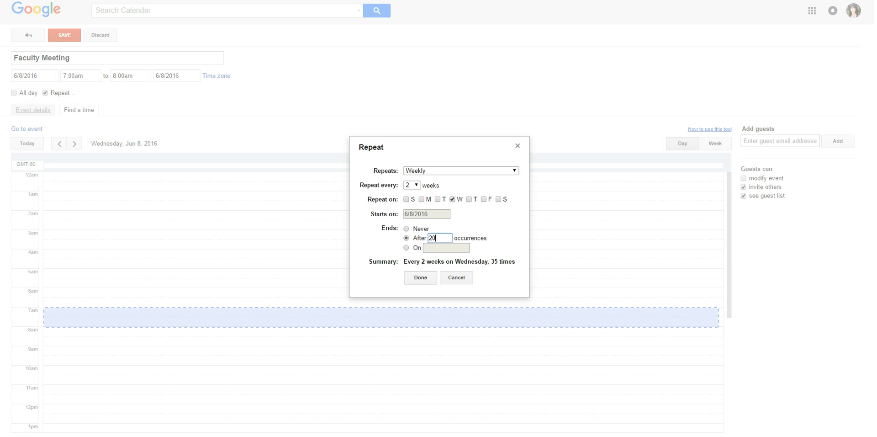
key(Return)
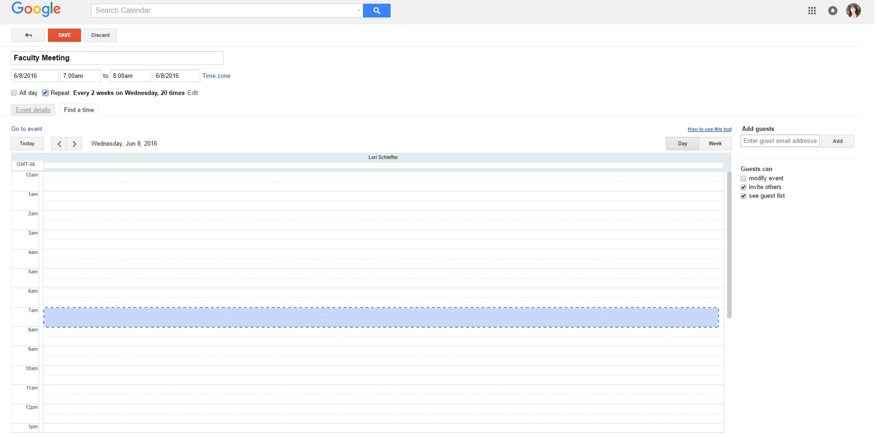
- Enter the event description "Mandatory faculty meeting in the conference room." in the event details
click(33, 110)
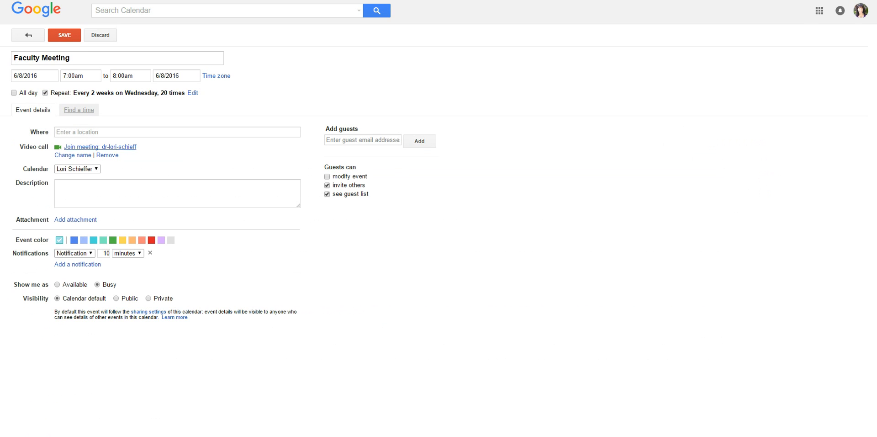
click(114, 192)
text(m)
key(BackSpace)
text(mandator)
text(y facylt=)
key(BackSpace)
key(BackSpace)
key(BackSpace)
key(BackSpace)
text(ulty me)
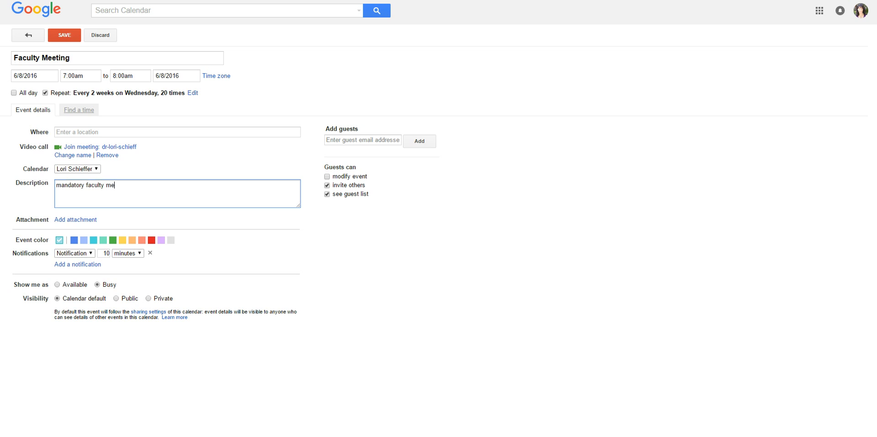
text(eting in the conference room.)
key(Home)
key(Delete)
text(M)
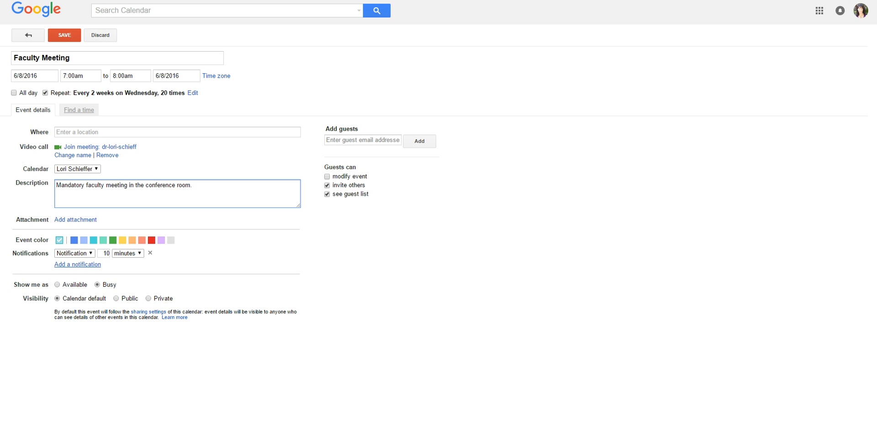
- Add a second notification to the event and remove it again
click(91, 264)
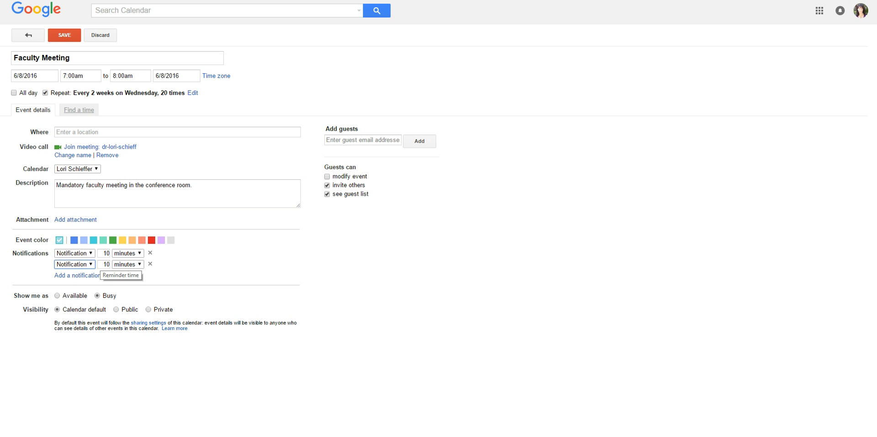
click(150, 263)
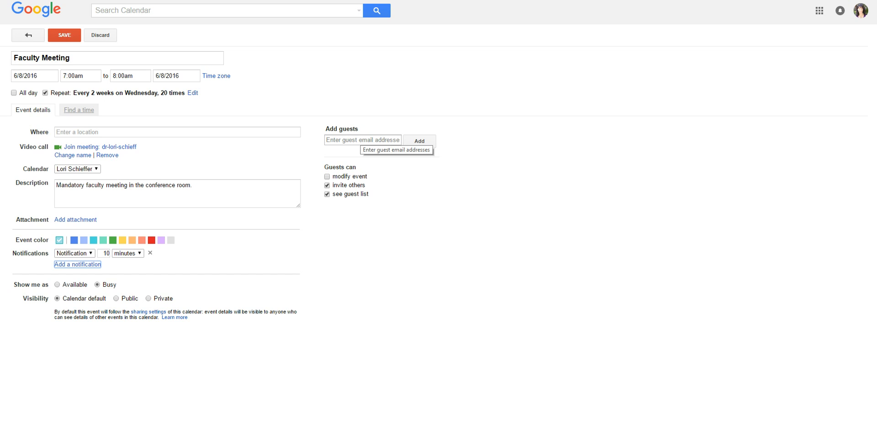
- Add the calendar owner as a guest of the event using the suggested e-mail address
click(357, 139)
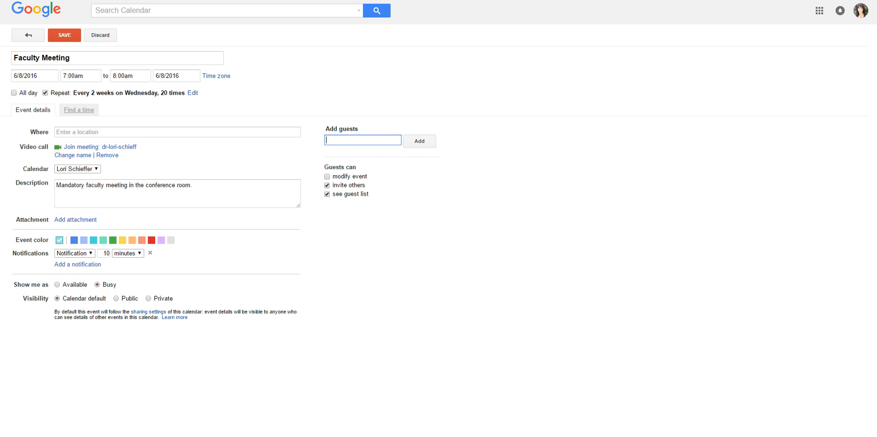
text(dr)
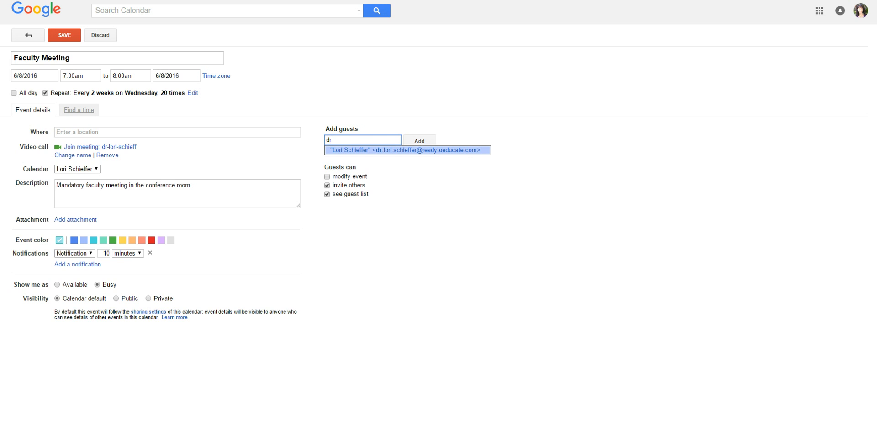
key(Return)
text(bodi)
key(BackSpace)
key(BackSpace)
key(BackSpace)
key(BackSpace)
text(shci)
key(BackSpace)
key(BackSpace)
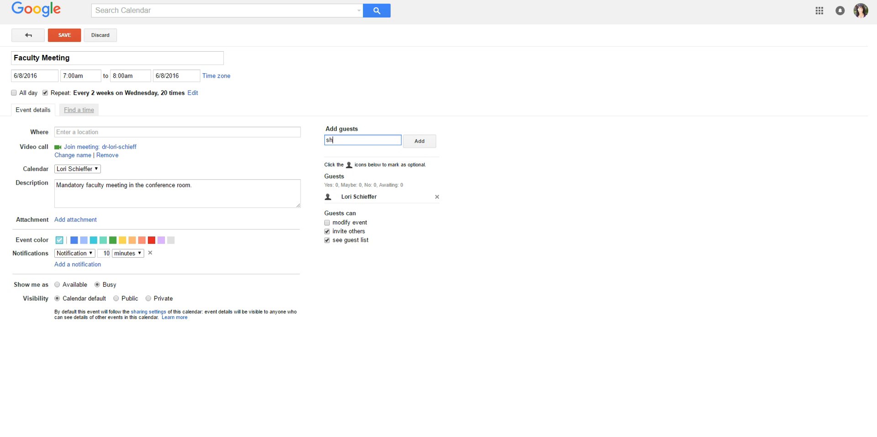
text(oe)
key(BackSpace)
key(BackSpace)
key(BackSpace)
key(BackSpace)
- Attach Taking Inventory- Middle School.docx from Google Drive to the event and save the event
click(76, 219)
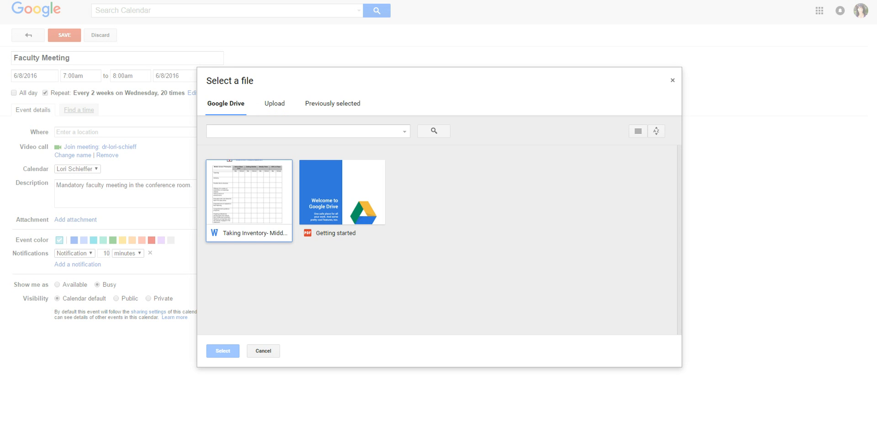
click(249, 201)
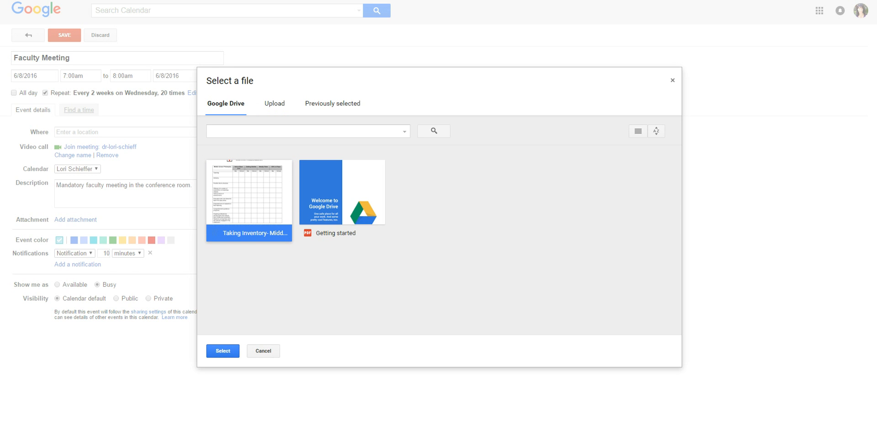
click(223, 351)
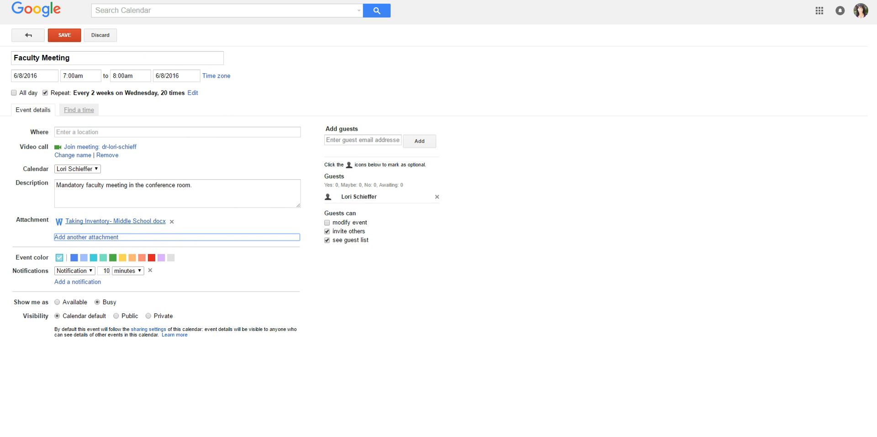
click(64, 35)
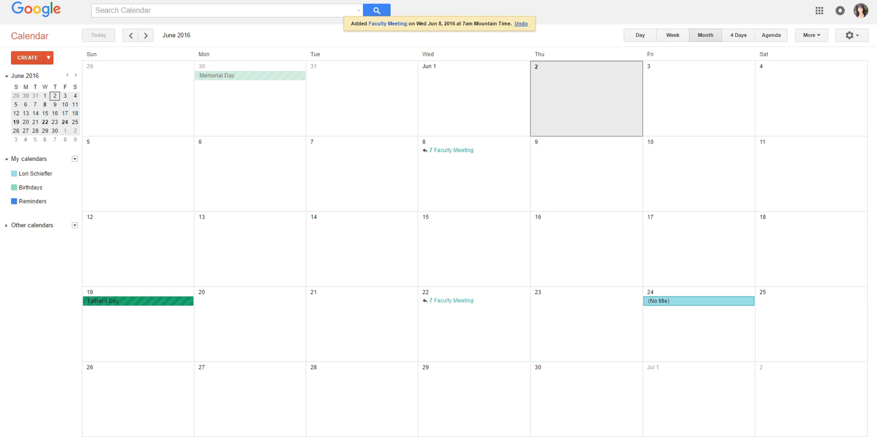
- Open the saved June 8 Faculty Meeting event from the month view in its full editing page
click(450, 150)
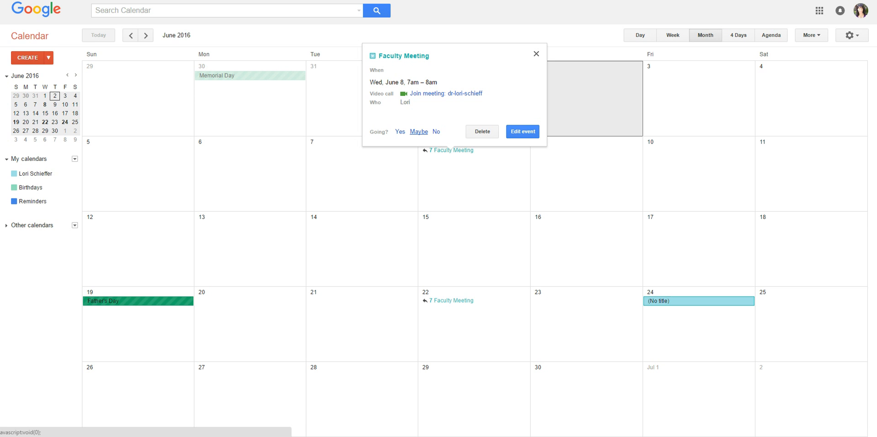
click(472, 201)
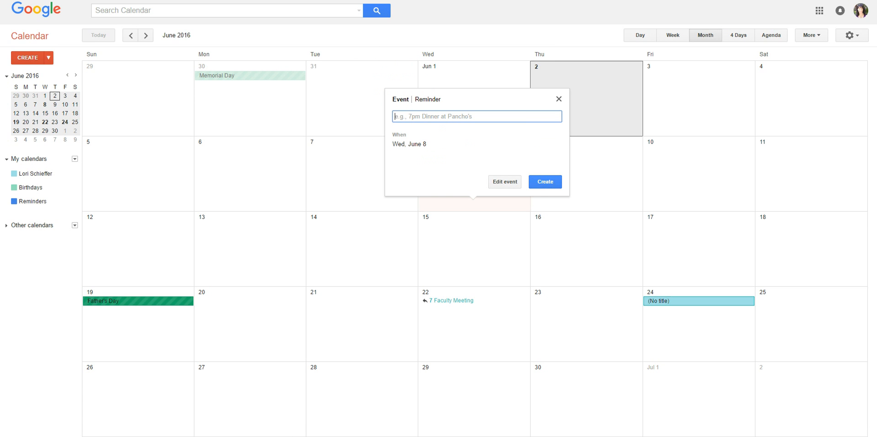
click(558, 99)
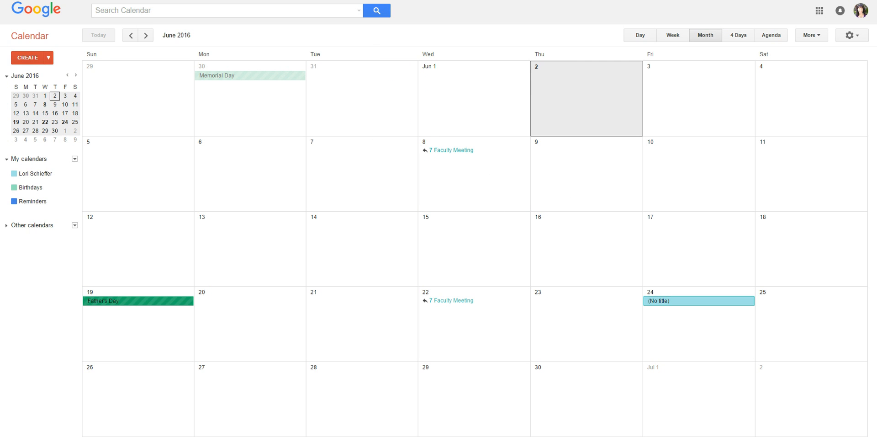
click(456, 151)
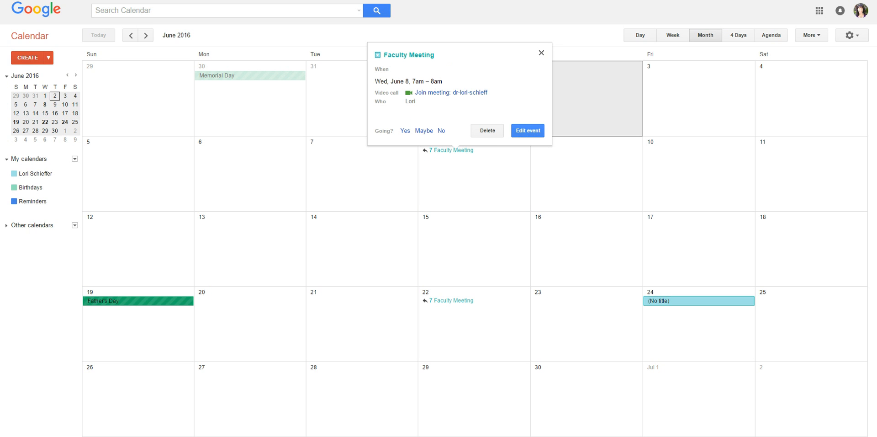
click(527, 130)
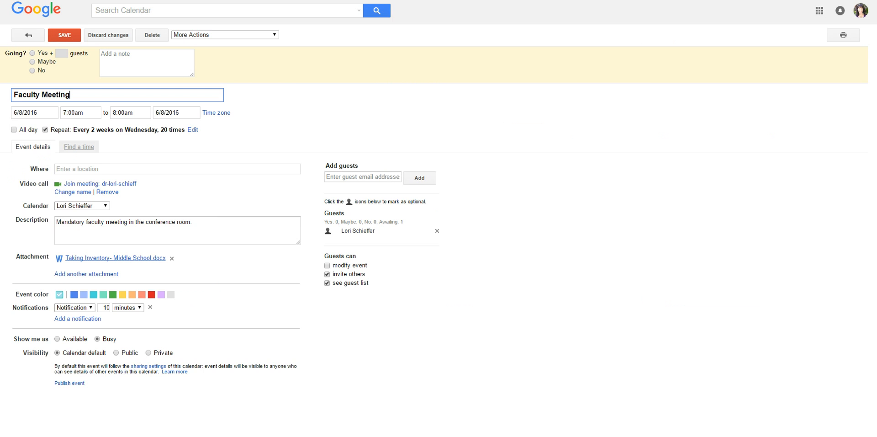
- Preview the attached Taking Inventory- Middle School.docx, look through the document and return to the event
click(115, 257)
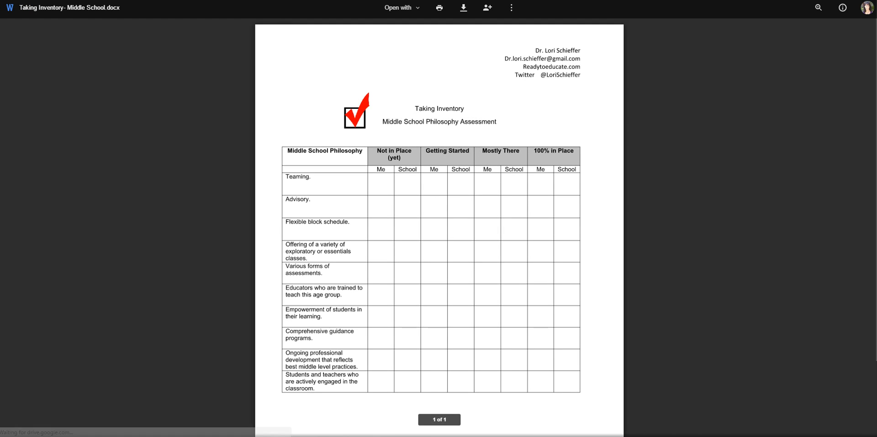
scroll(439, 228, down, 3)
scroll(439, 228, up, 3)
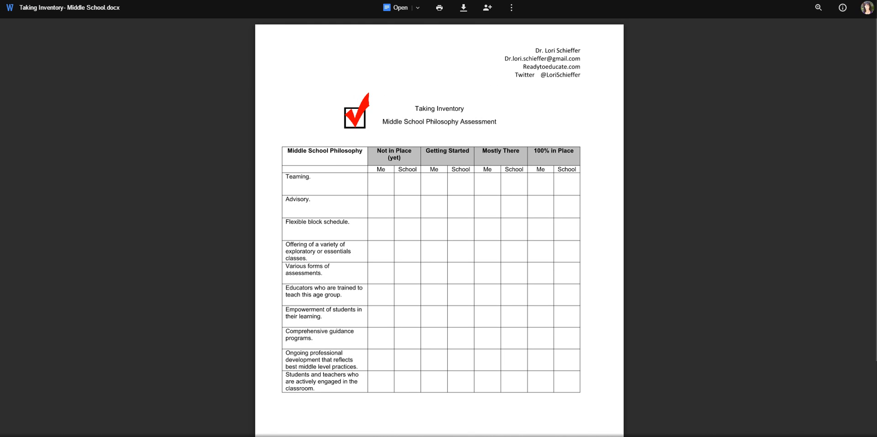
key(Escape)
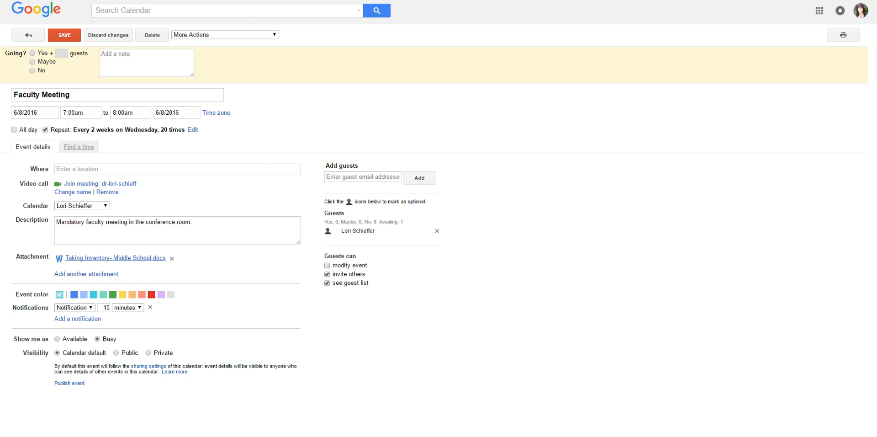